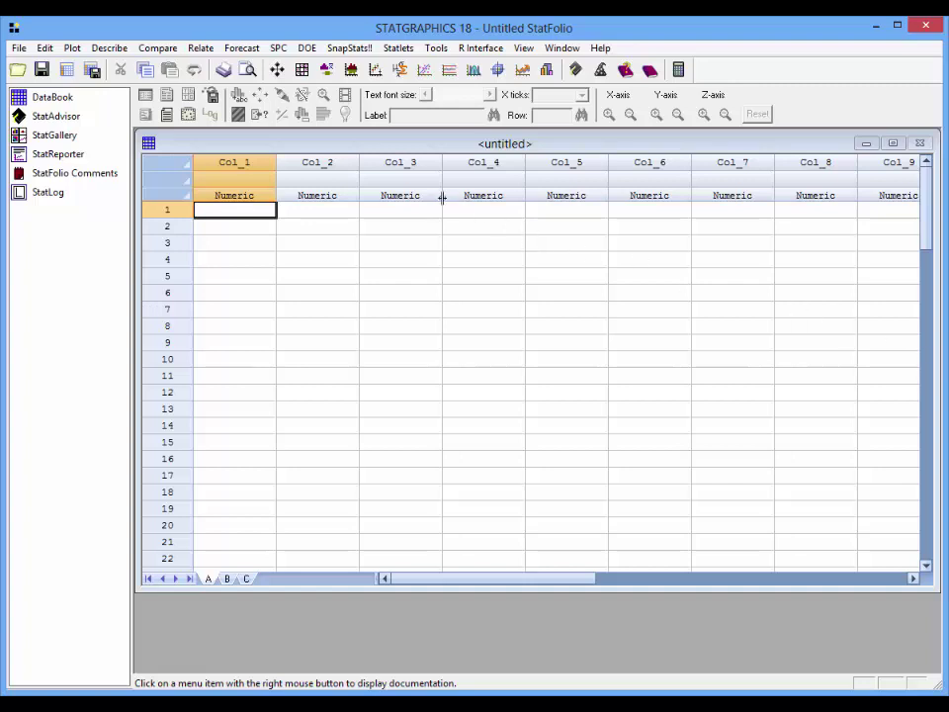
# Step: Start a Big Data SGB conversion and select the 2008 Flight Data text file
pyautogui.click(20, 48)
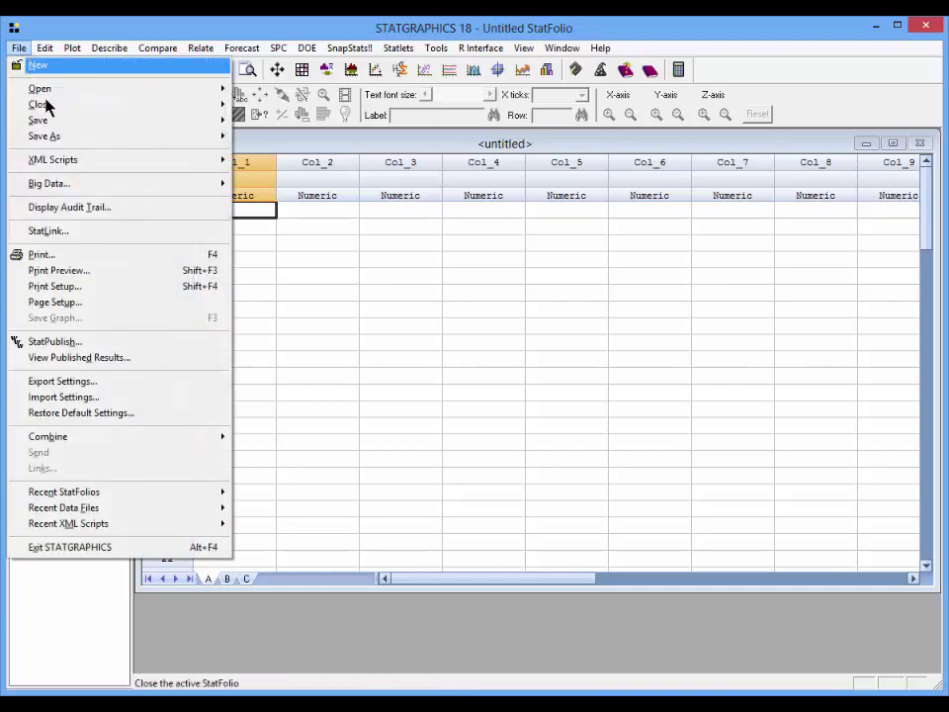
pyautogui.moveTo(108, 189)
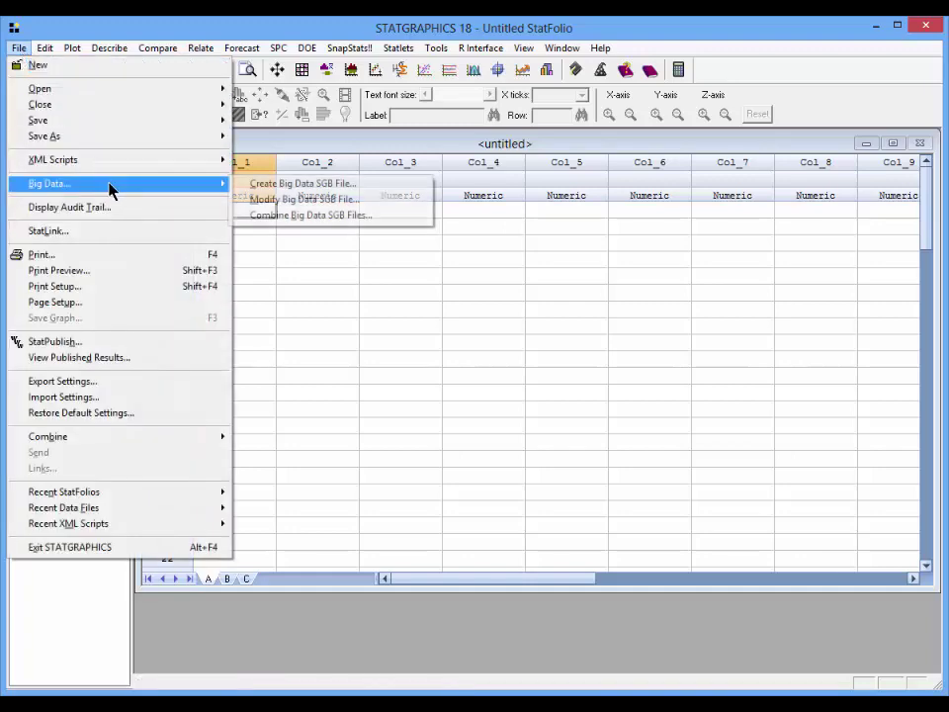
pyautogui.click(272, 189)
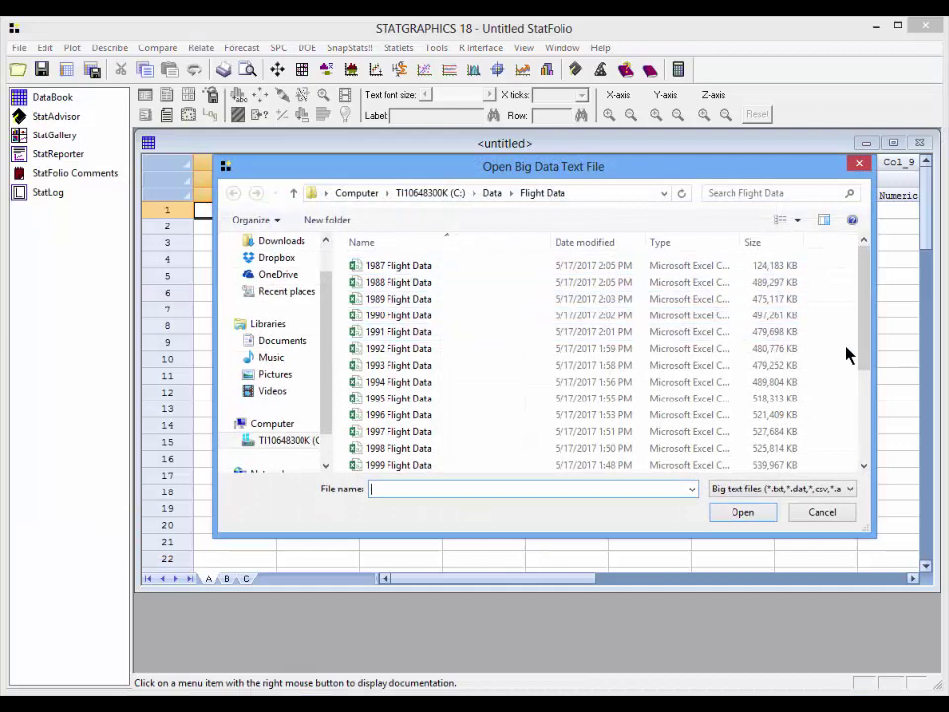
pyautogui.moveTo(865, 348); pyautogui.dragTo(863, 443)
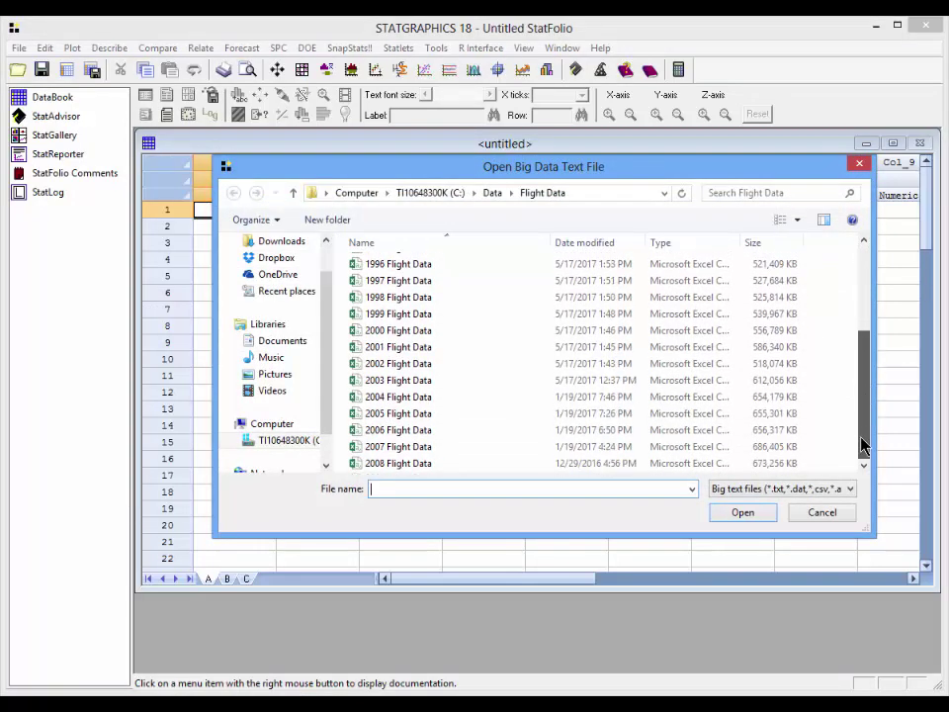
pyautogui.click(430, 467)
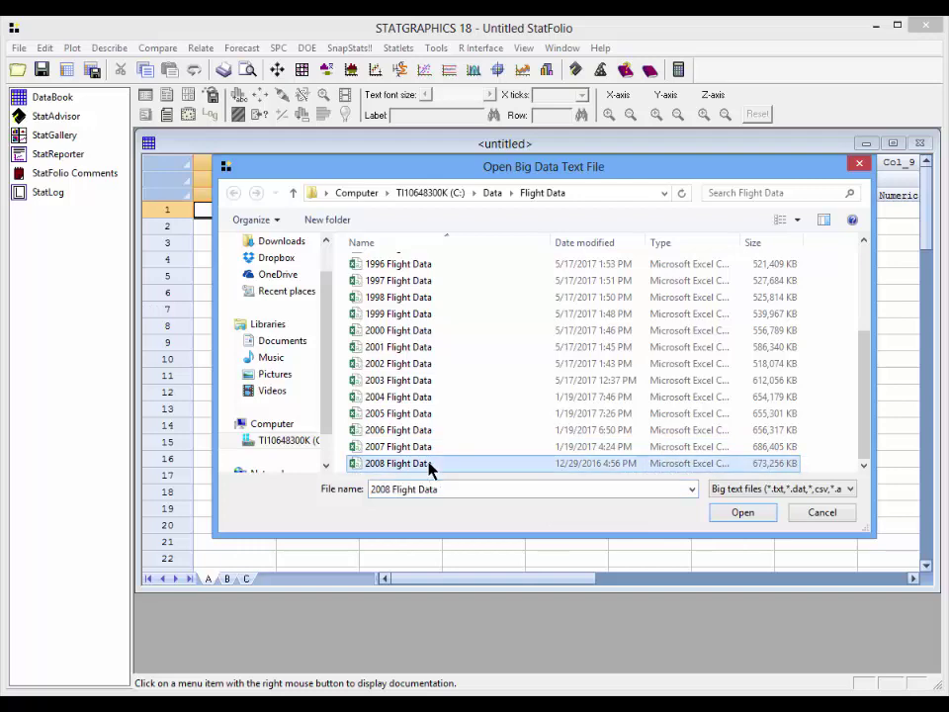
# Step: Open 2008 Flight Data for conversion and mark it as comma-delimited
pyautogui.click(740, 513)
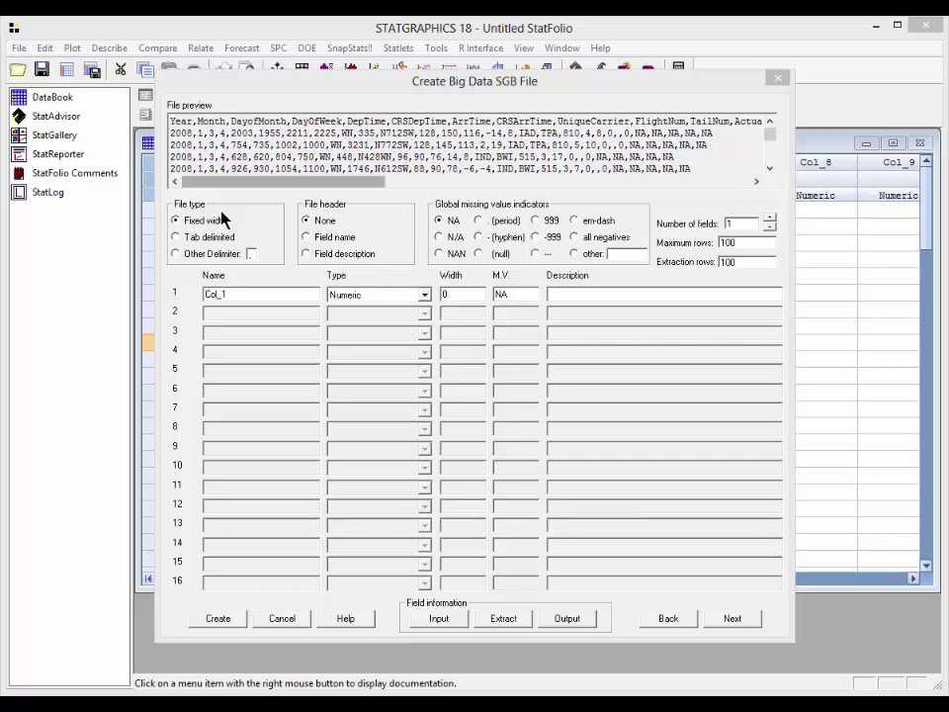
pyautogui.click(177, 255)
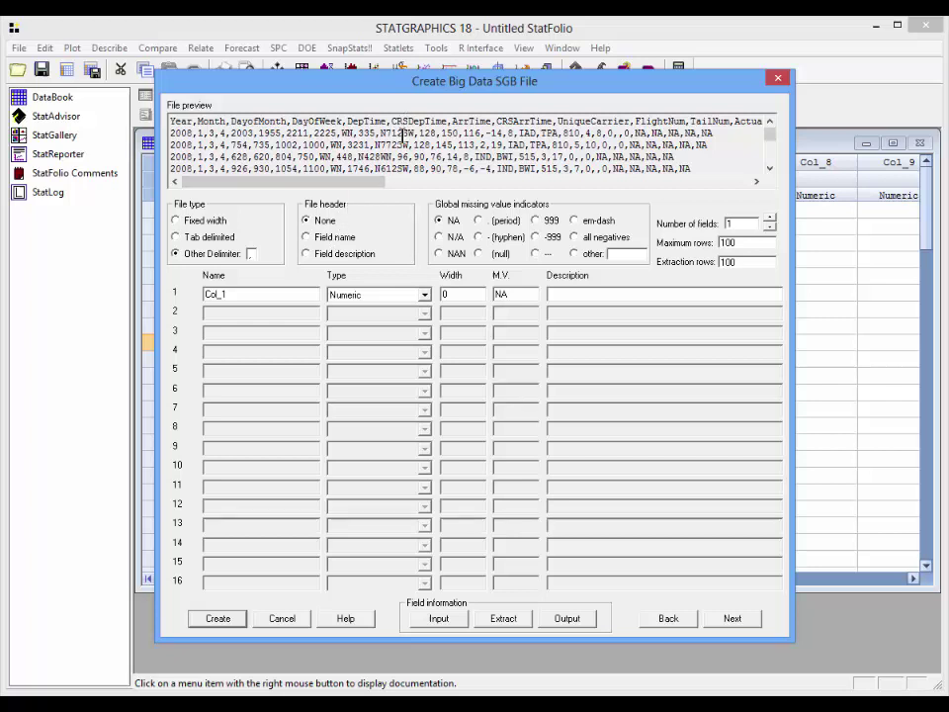
# Step: Read field names from the file header and raise the number of fields to 4
pyautogui.click(342, 239)
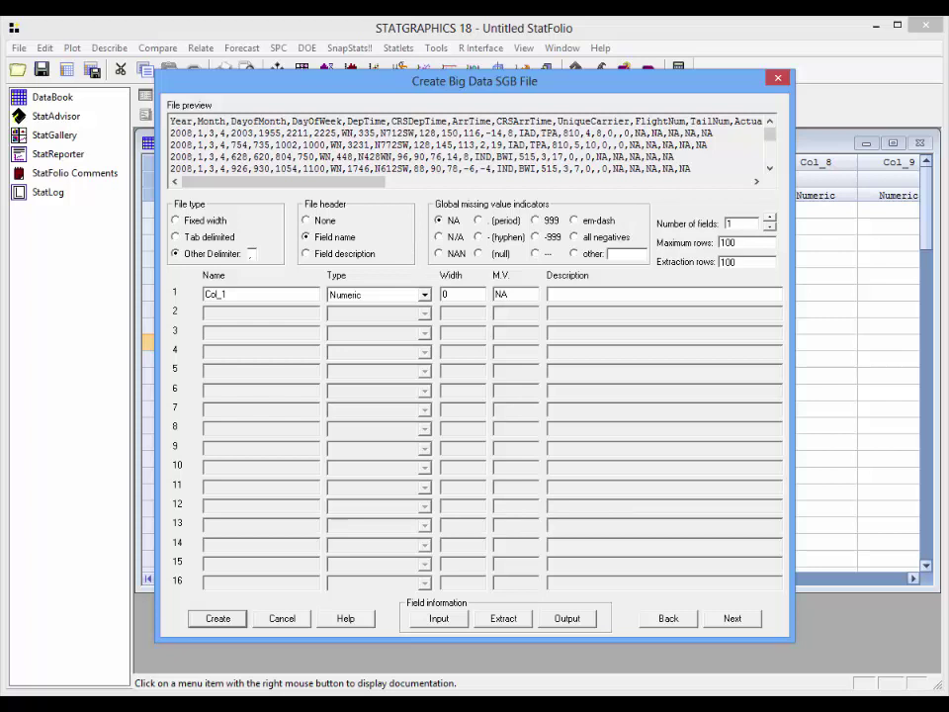
pyautogui.press('Return')
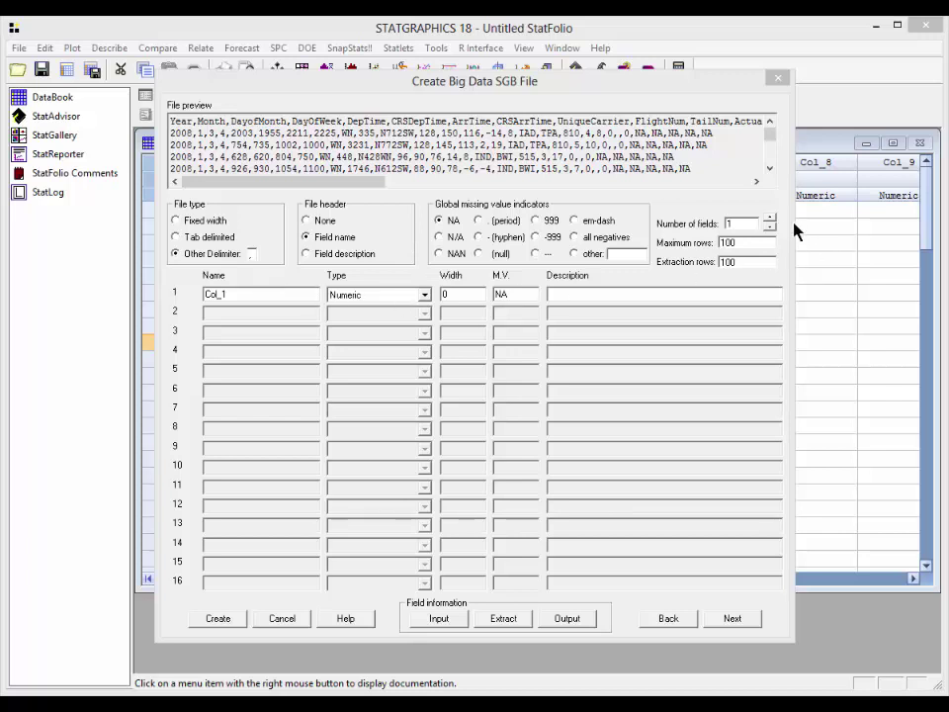
pyautogui.click(772, 220)
pyautogui.click(771, 220)
pyautogui.click(771, 220)
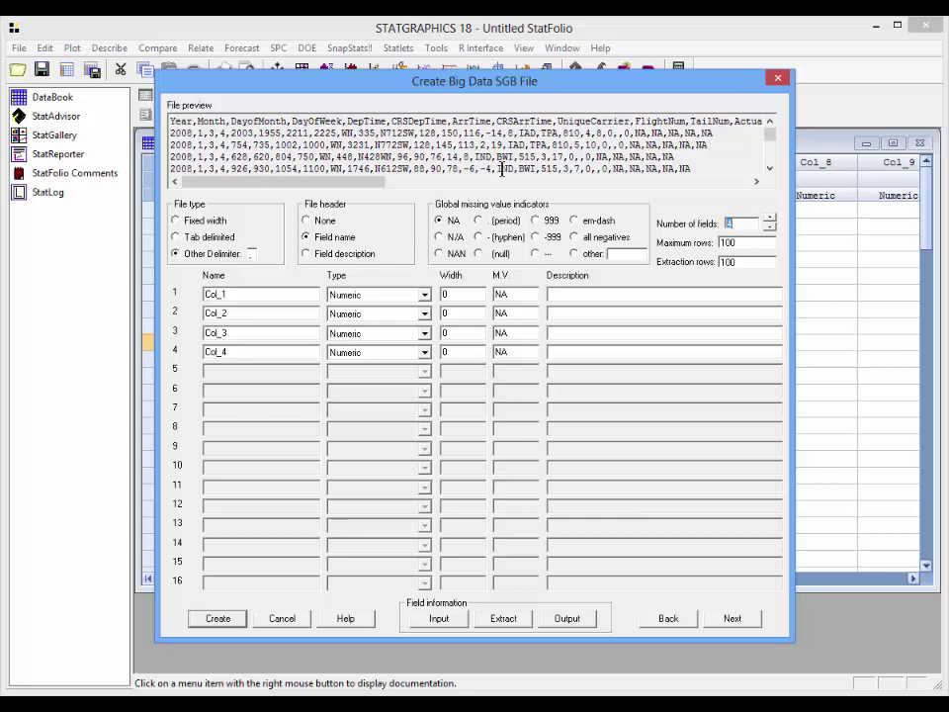
# Step: Extract the 29 field names and types, like Year and TailNum, from the file
pyautogui.click(503, 618)
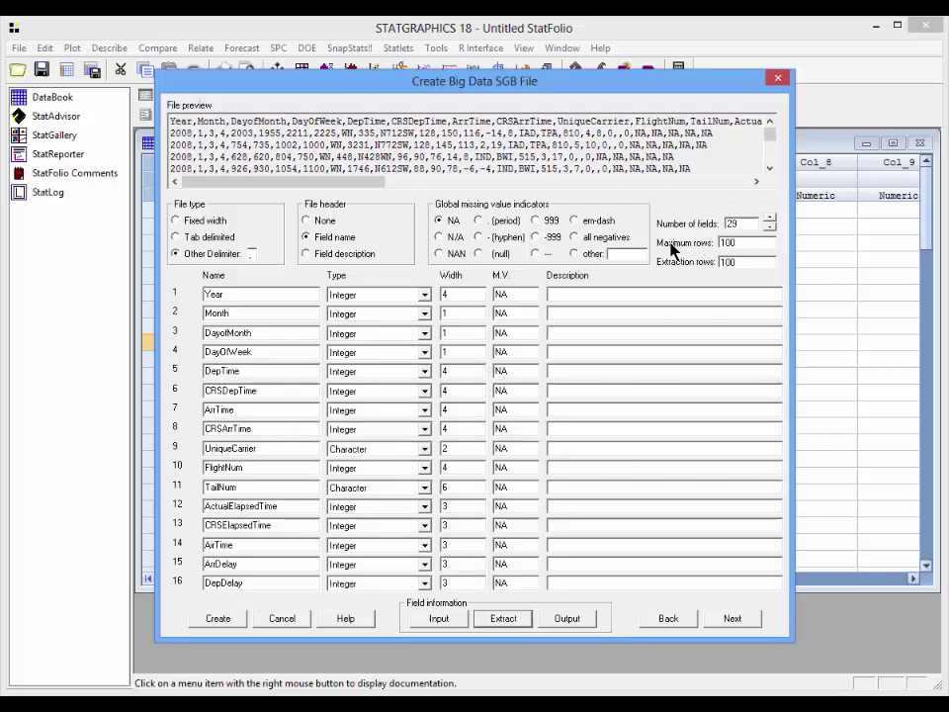
pyautogui.click(745, 263)
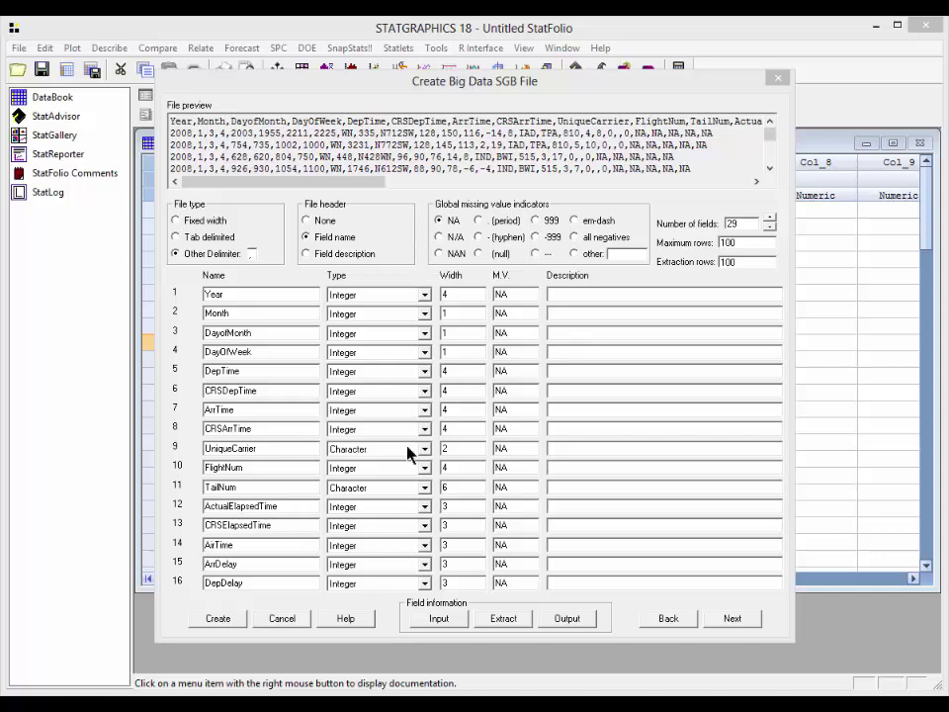
# Step: Cancel the conversion and open the 2008 Flight Data Fields STATGRAPHICS data file
pyautogui.click(282, 619)
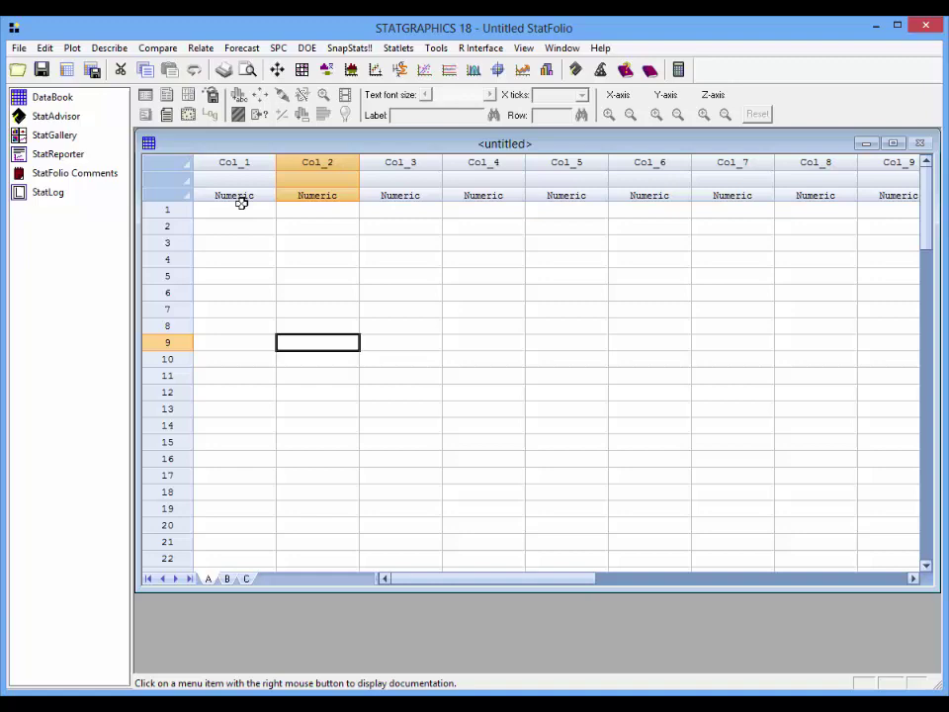
pyautogui.click(70, 75)
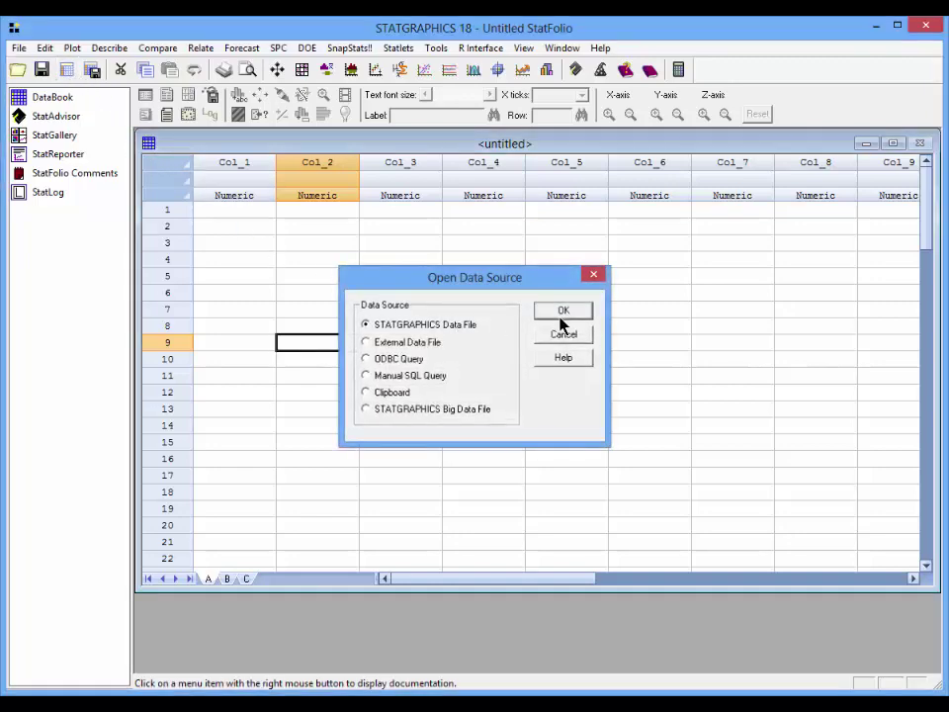
pyautogui.click(560, 314)
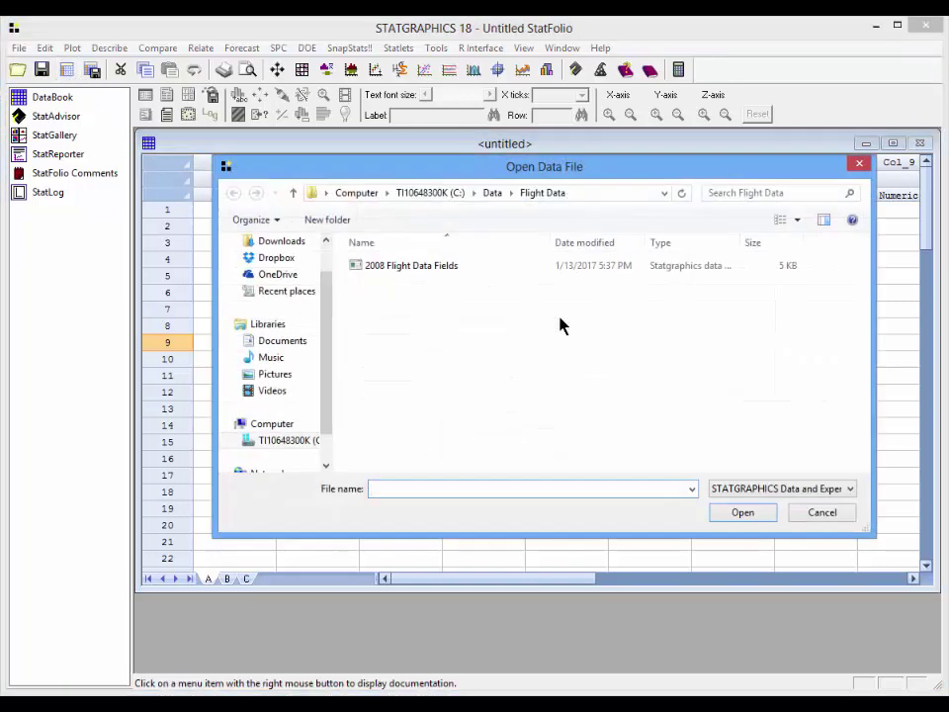
pyautogui.click(441, 267)
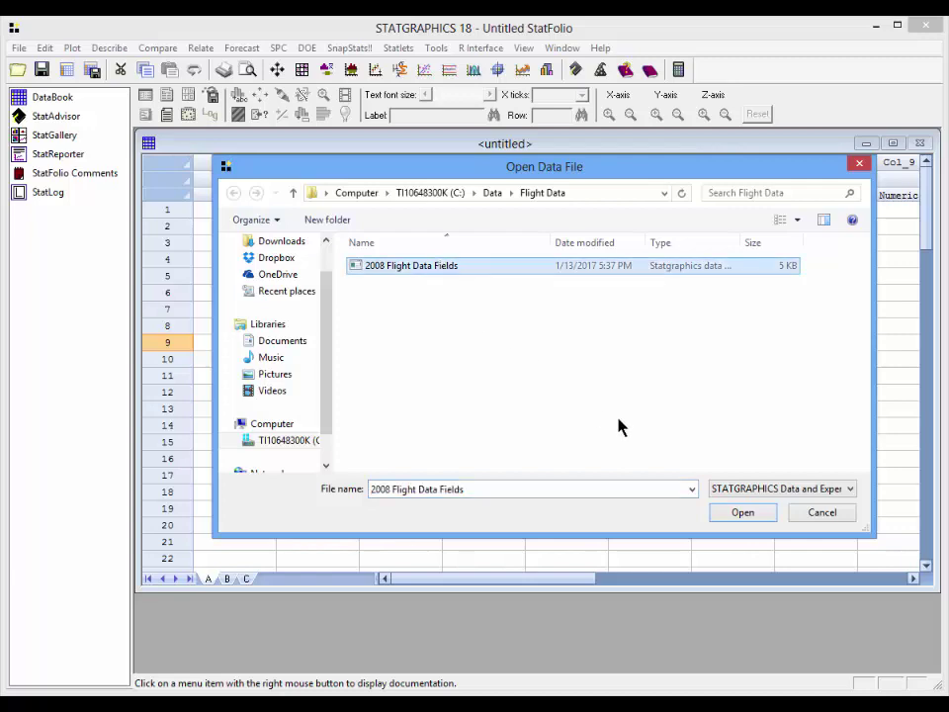
pyautogui.click(741, 513)
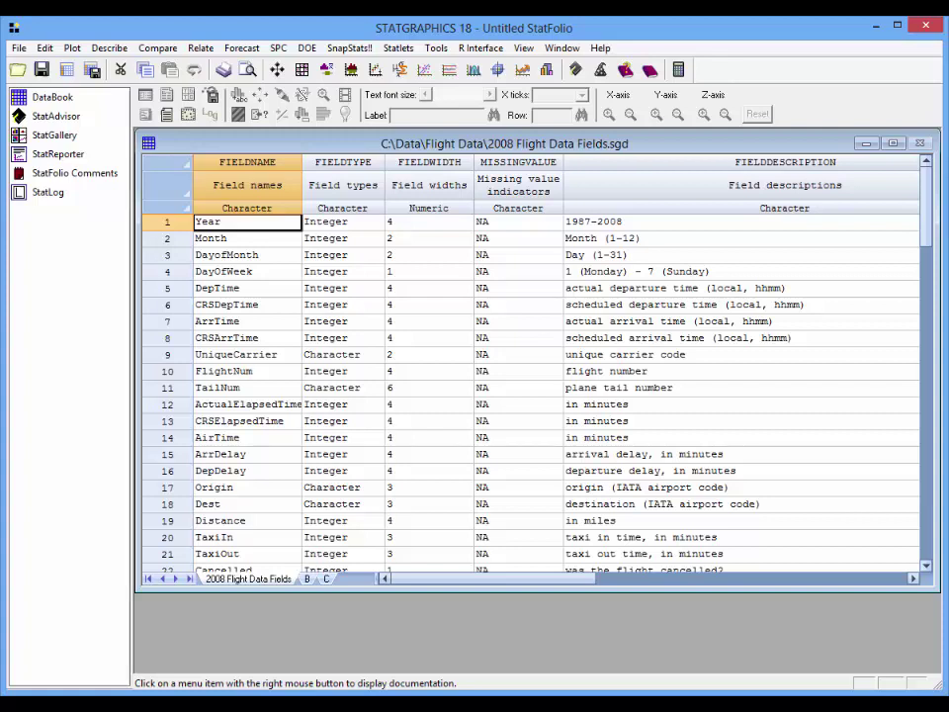
# Step: Restart the Big Data conversion of 2008 Flight Data and bring up the field-information Input dialog
pyautogui.click(19, 47)
pyautogui.moveTo(40, 183)
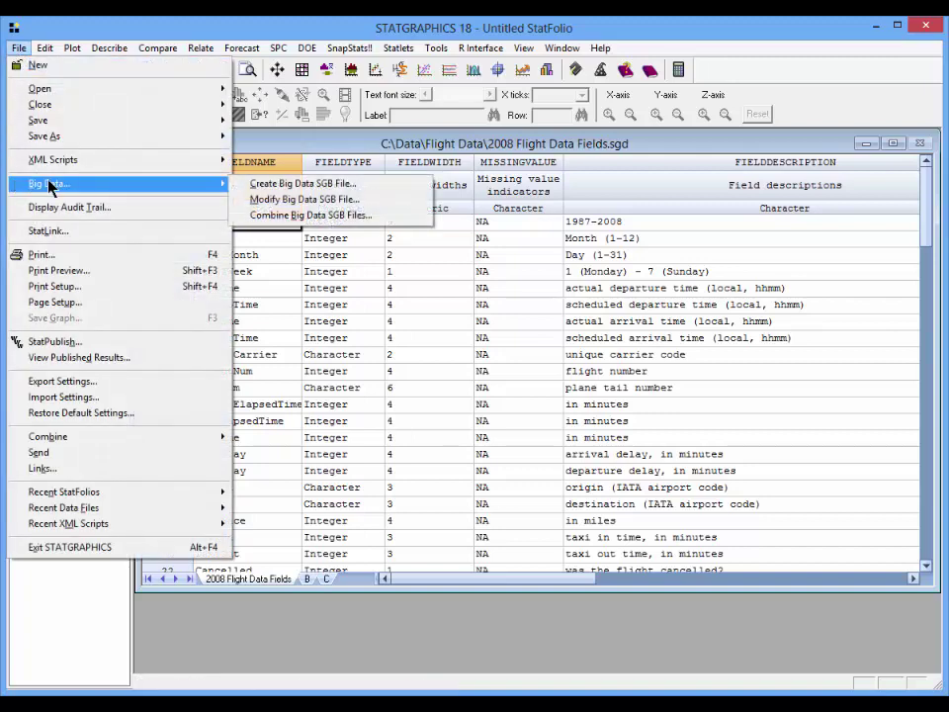
pyautogui.click(272, 183)
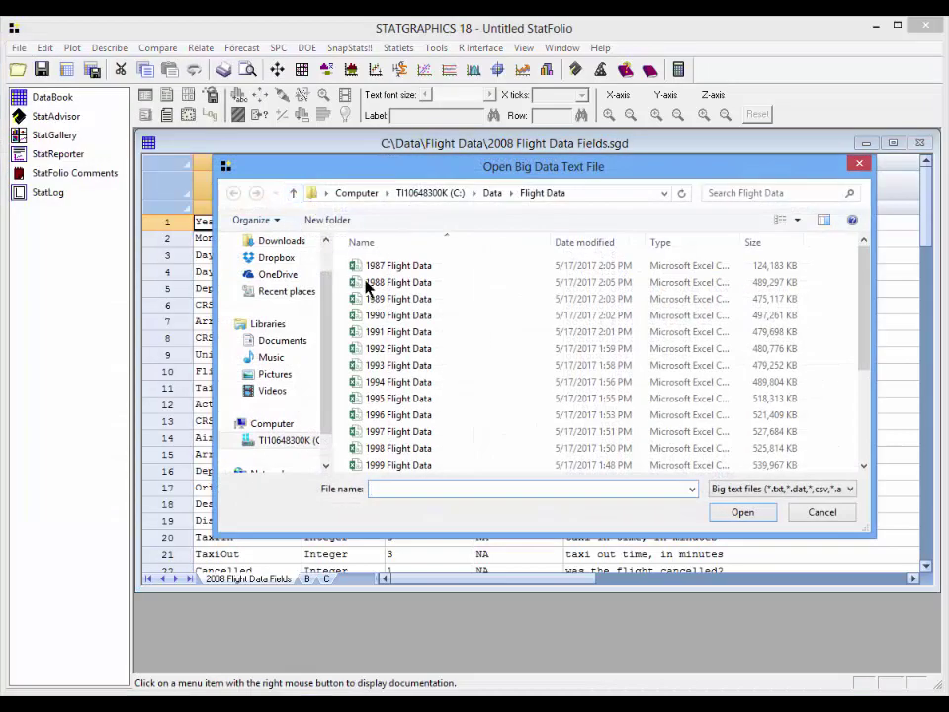
pyautogui.moveTo(866, 332); pyautogui.dragTo(880, 421)
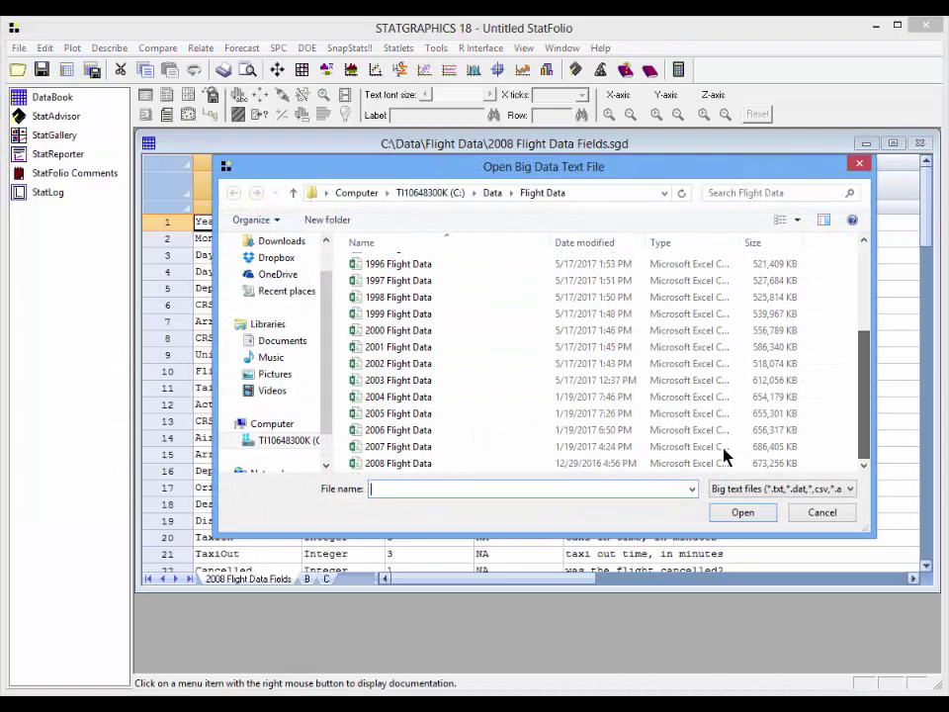
pyautogui.click(396, 462)
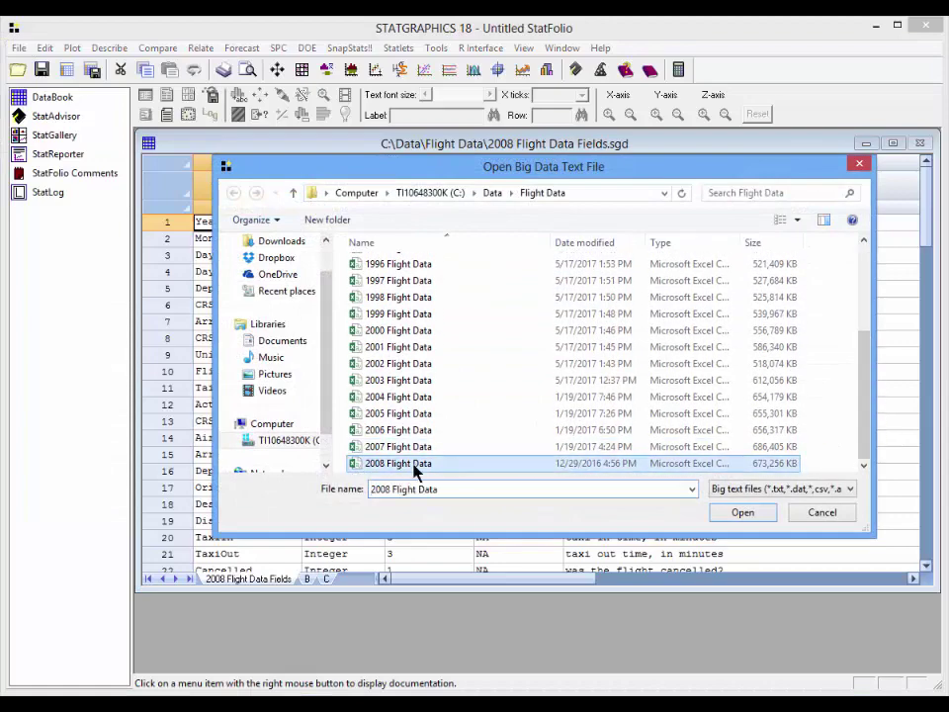
pyautogui.click(741, 517)
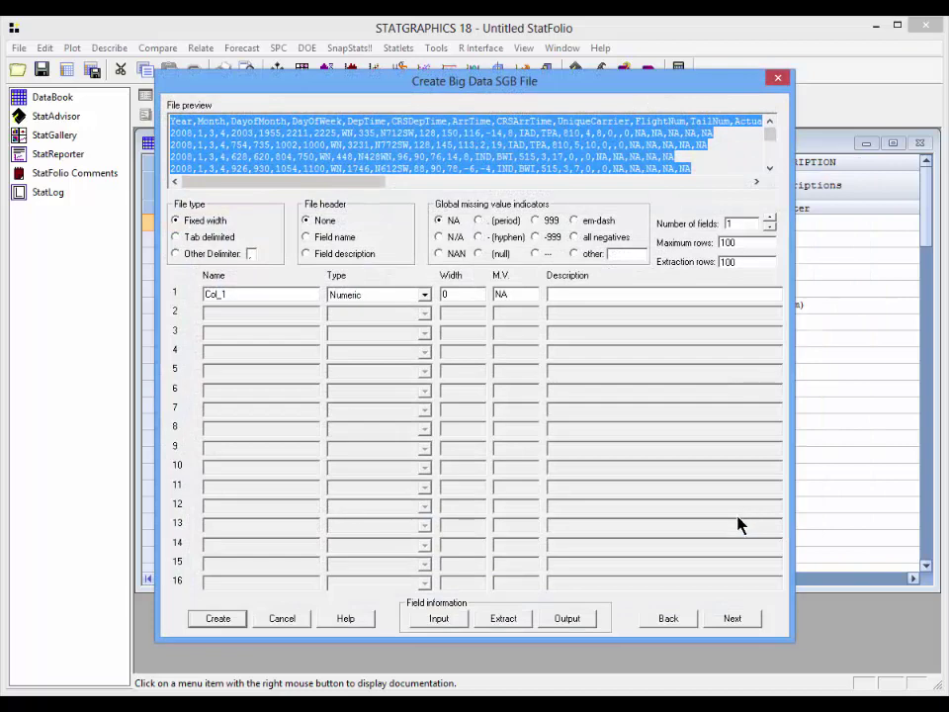
pyautogui.click(440, 618)
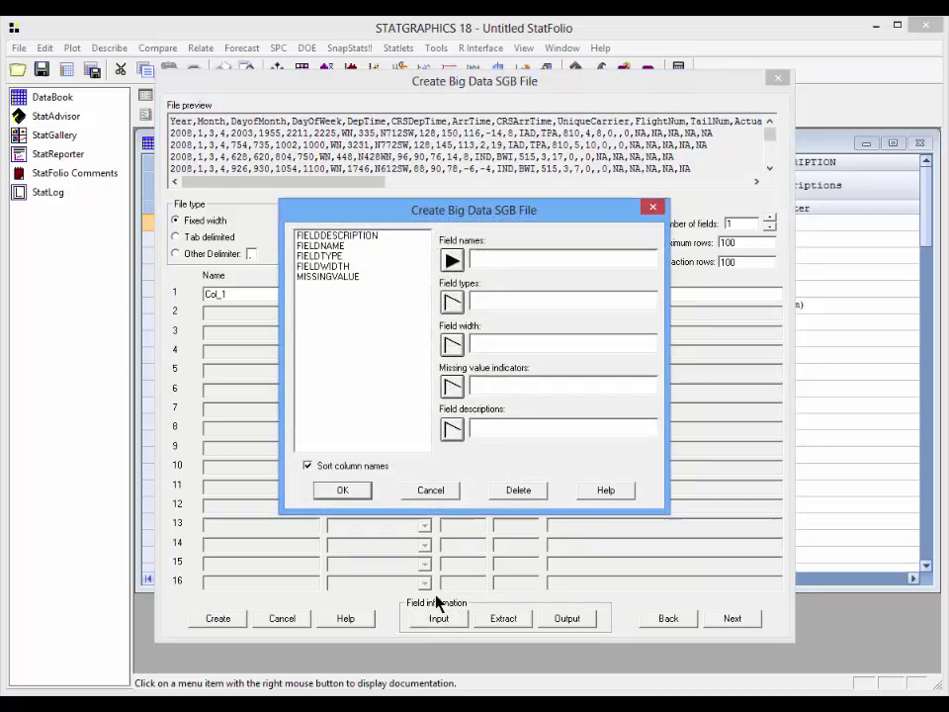
# Step: Map FIELDNAME, FIELDTYPE, FIELDWIDTH, MISSINGVALUE and FIELDDESCRIPTION to the matching field properties and confirm
pyautogui.click(339, 247)
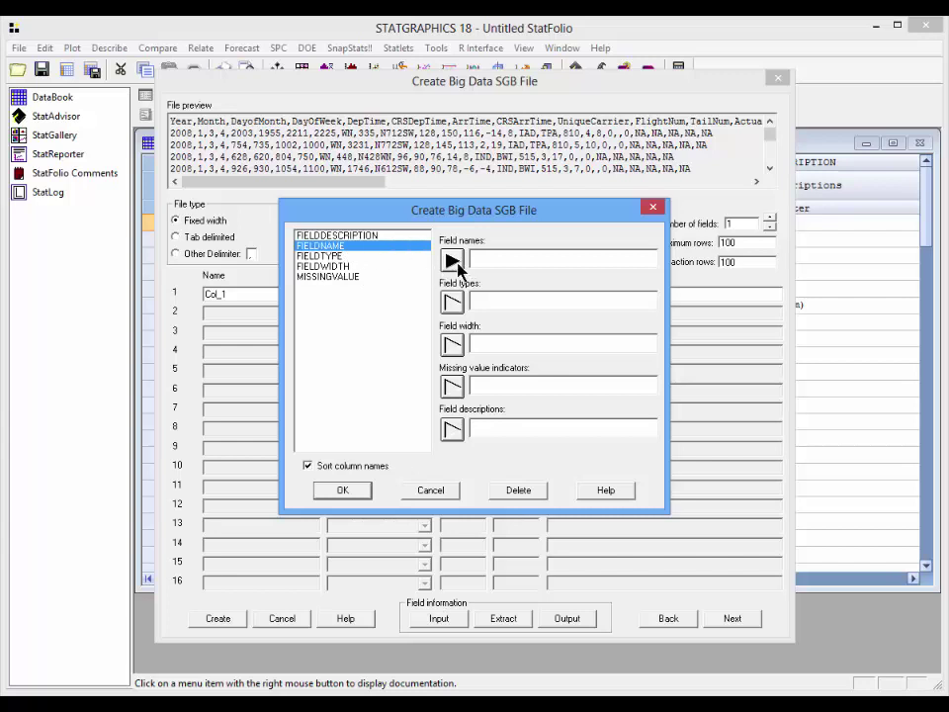
pyautogui.click(453, 261)
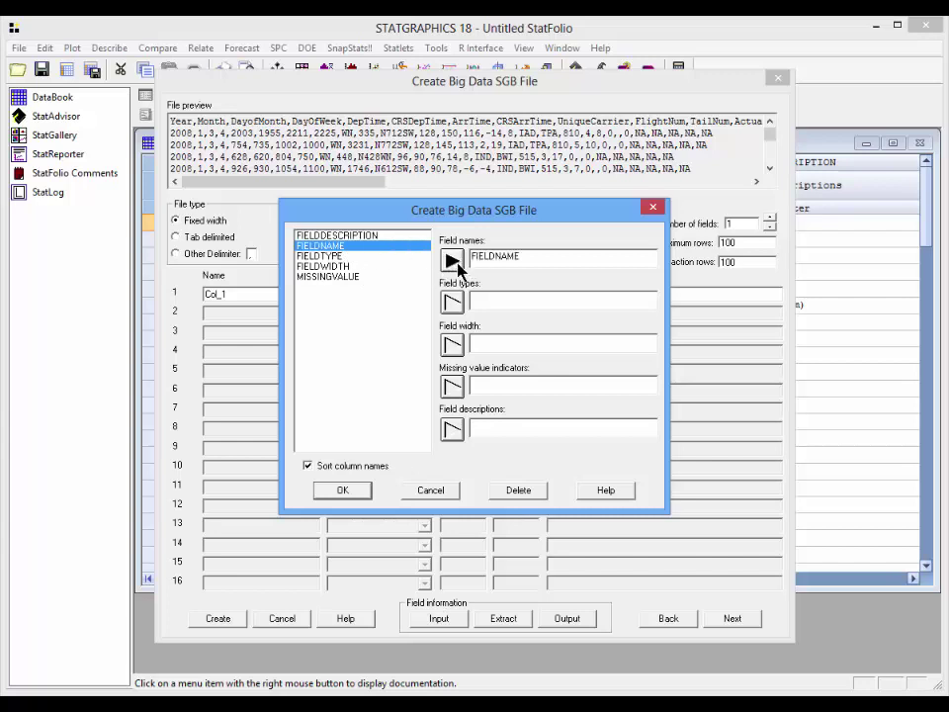
pyautogui.click(330, 257)
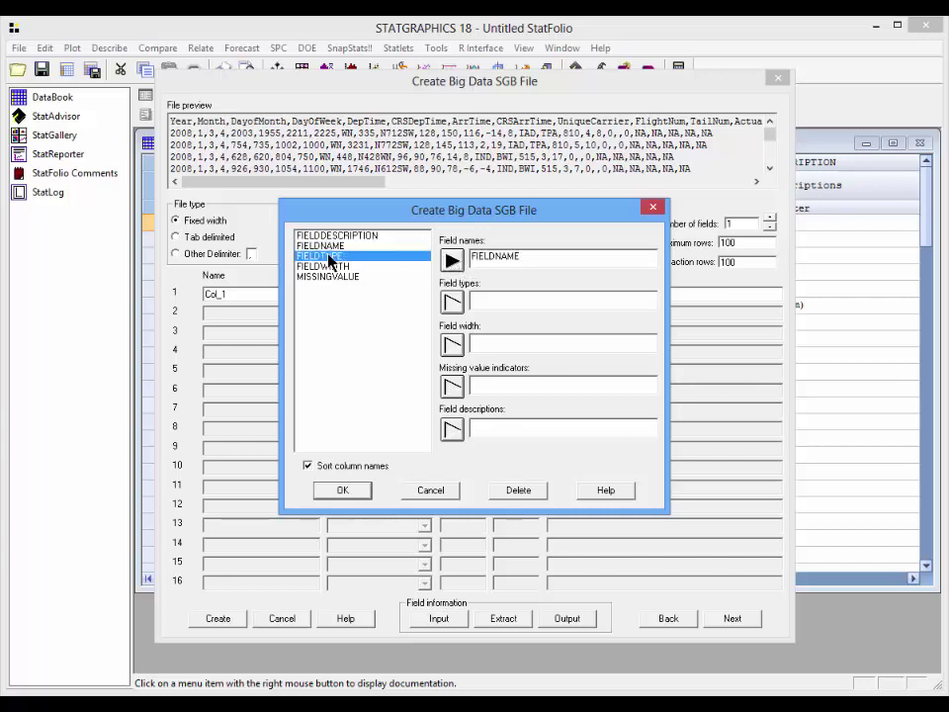
pyautogui.click(451, 304)
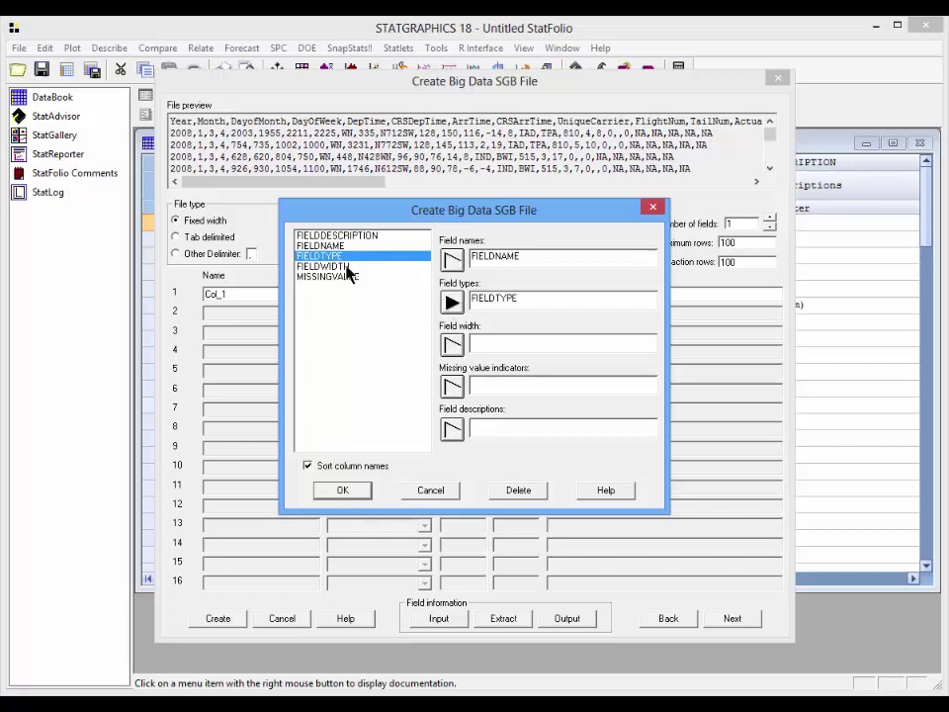
pyautogui.click(334, 267)
pyautogui.click(451, 344)
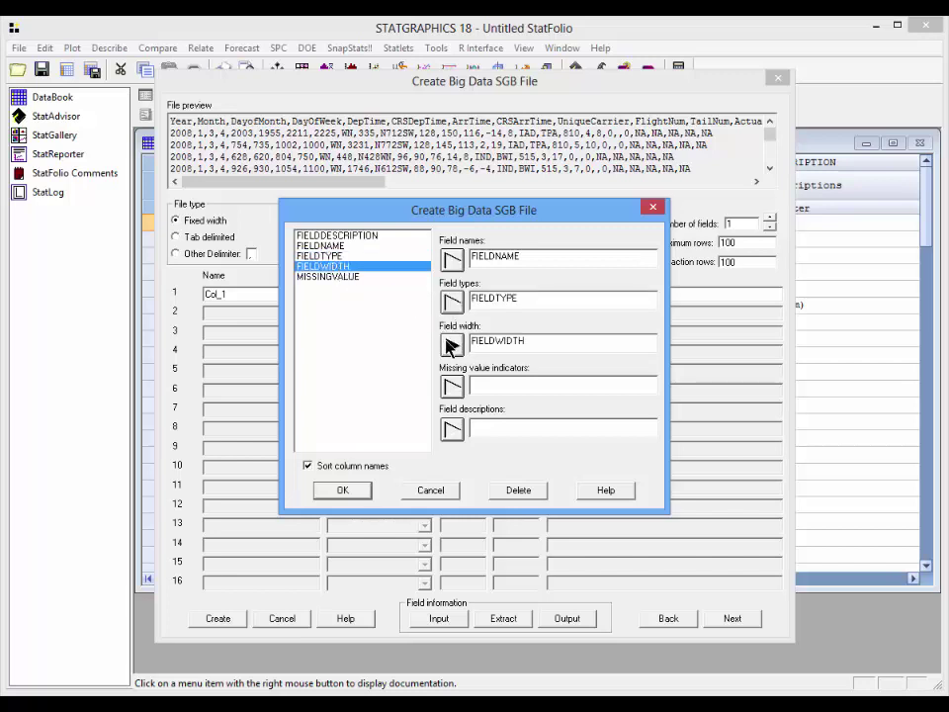
pyautogui.click(350, 278)
pyautogui.click(450, 385)
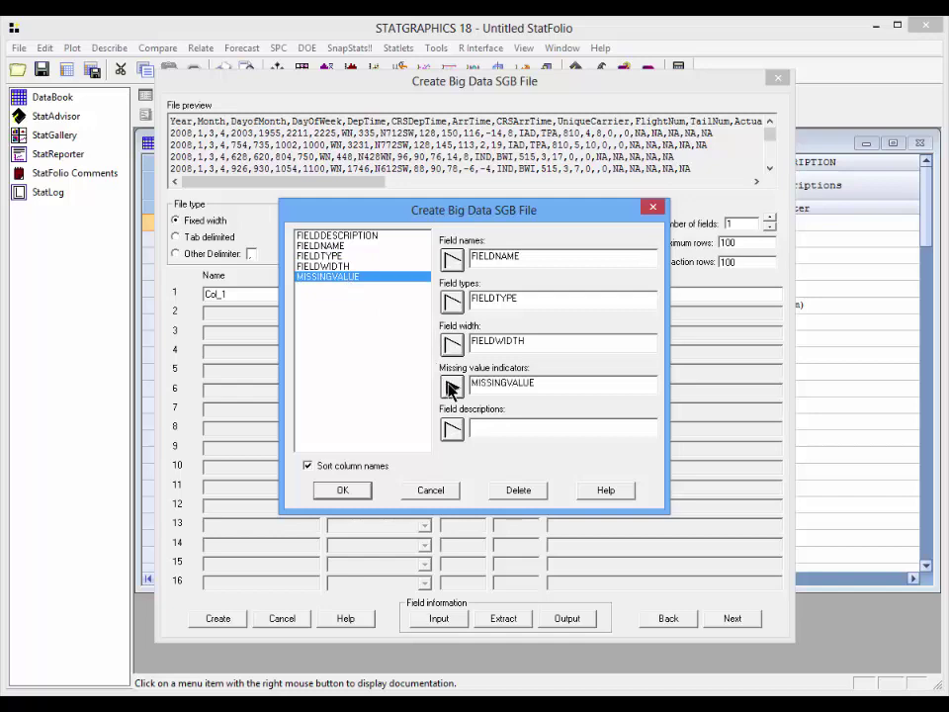
pyautogui.click(341, 235)
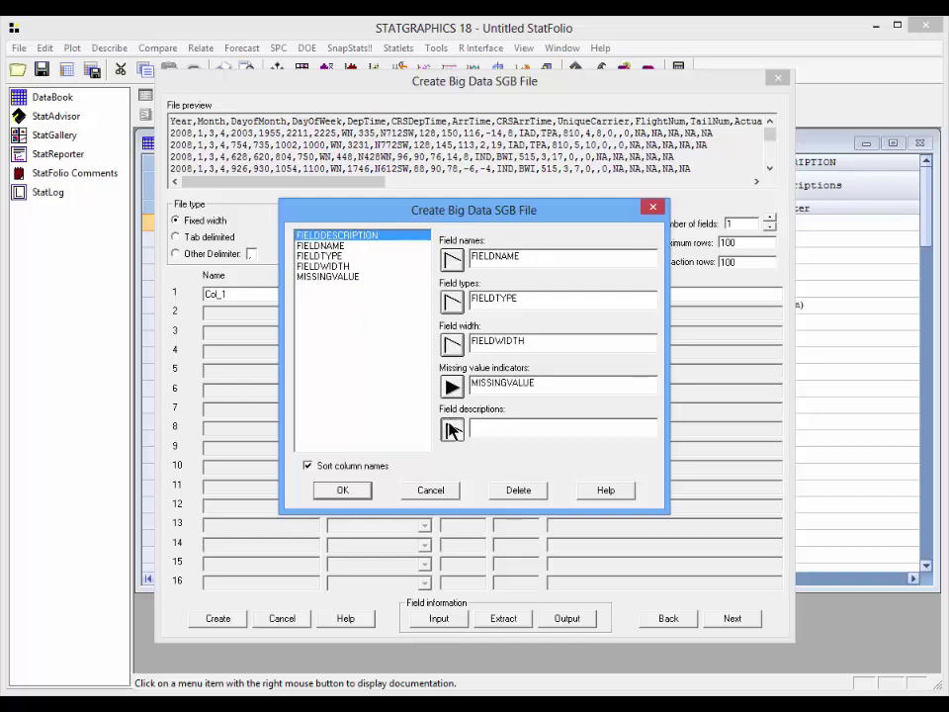
pyautogui.click(451, 428)
pyautogui.click(346, 491)
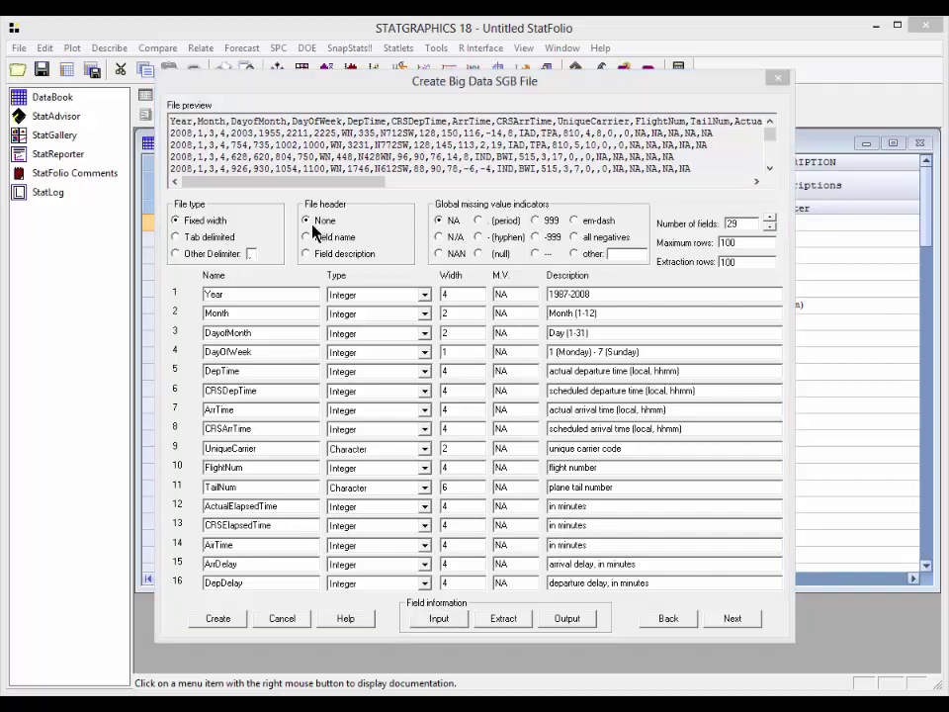
# Step: Set delimited input, field-name header and 100000000 maximum rows, then create the SGB file
pyautogui.click(193, 254)
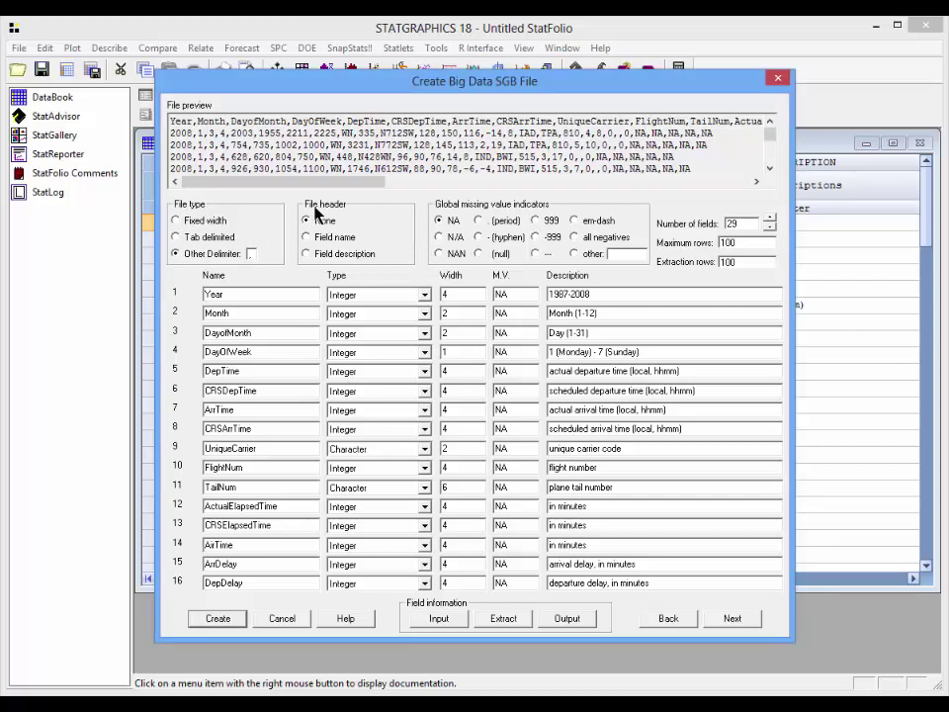
pyautogui.click(317, 240)
pyautogui.click(744, 242)
pyautogui.write('00000000')
pyautogui.click(220, 620)
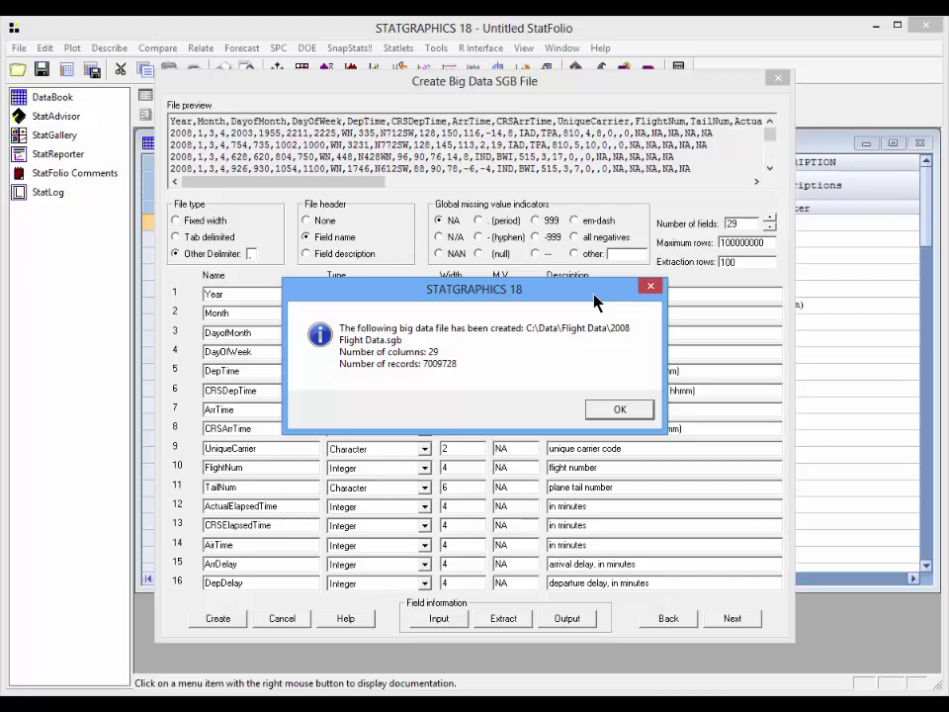
# Step: Acknowledge 2008 Flight Data.sgb (29 columns, 7,009,728 records) and close the conversion dialog
pyautogui.click(641, 405)
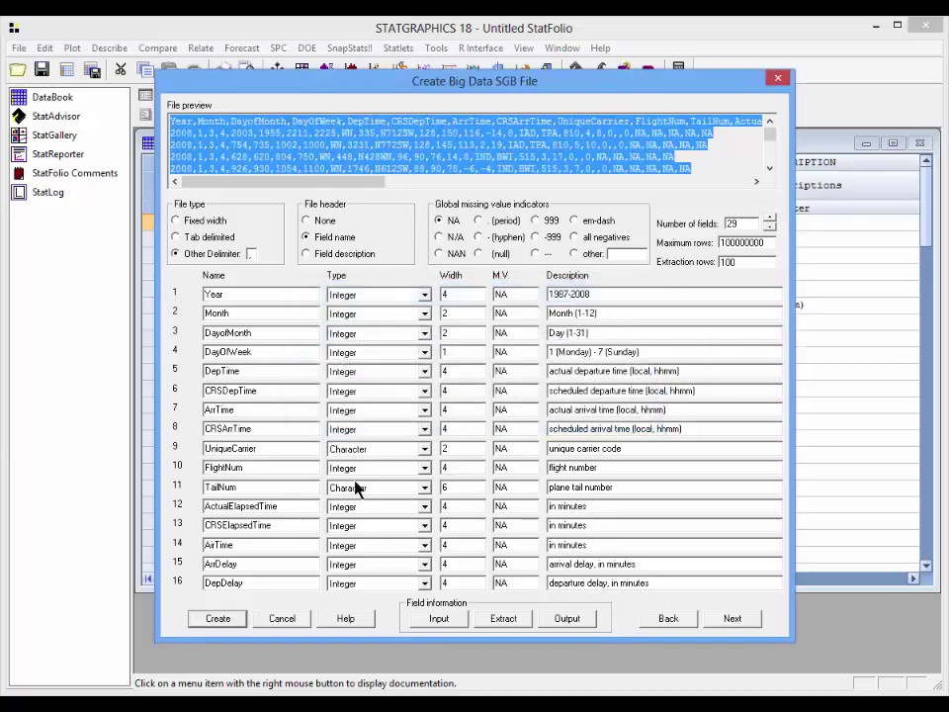
pyautogui.click(281, 618)
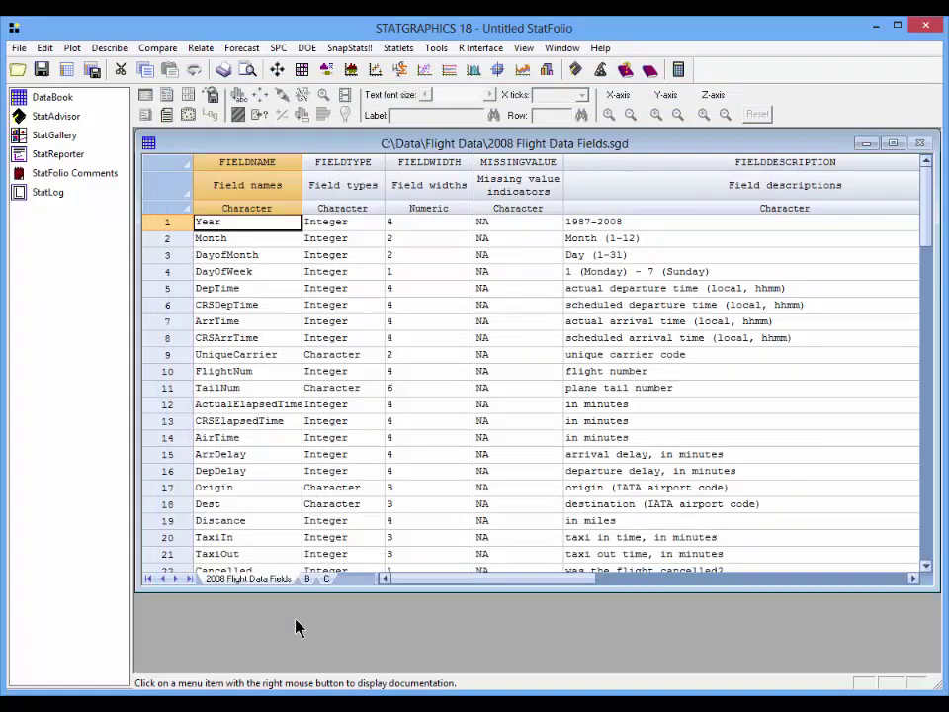
# Step: Start a new empty StatFolio, discarding the current one without saving
pyautogui.click(18, 48)
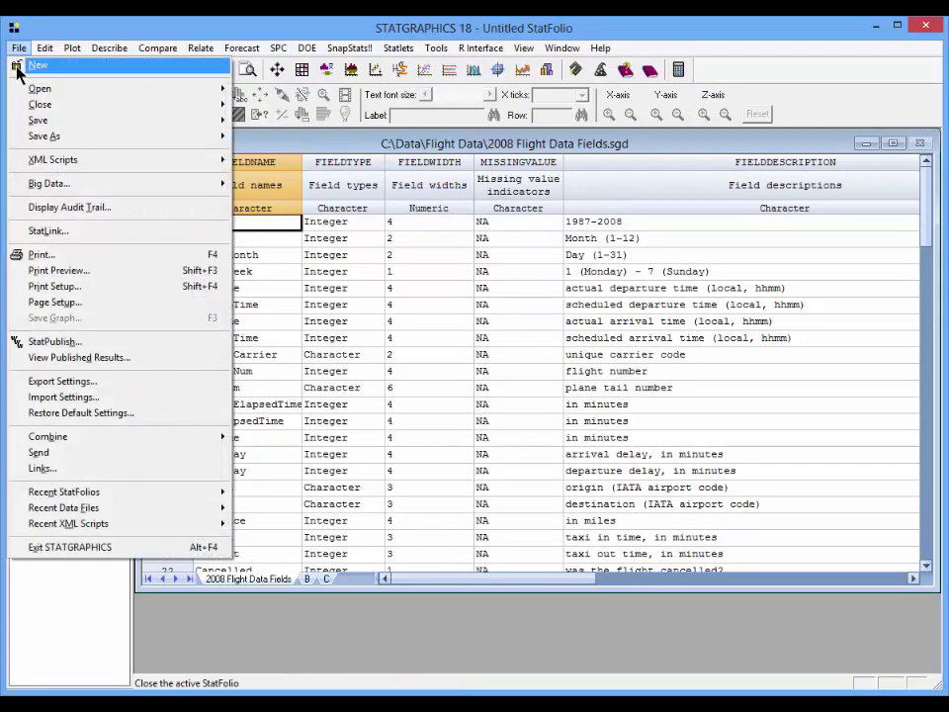
pyautogui.click(17, 69)
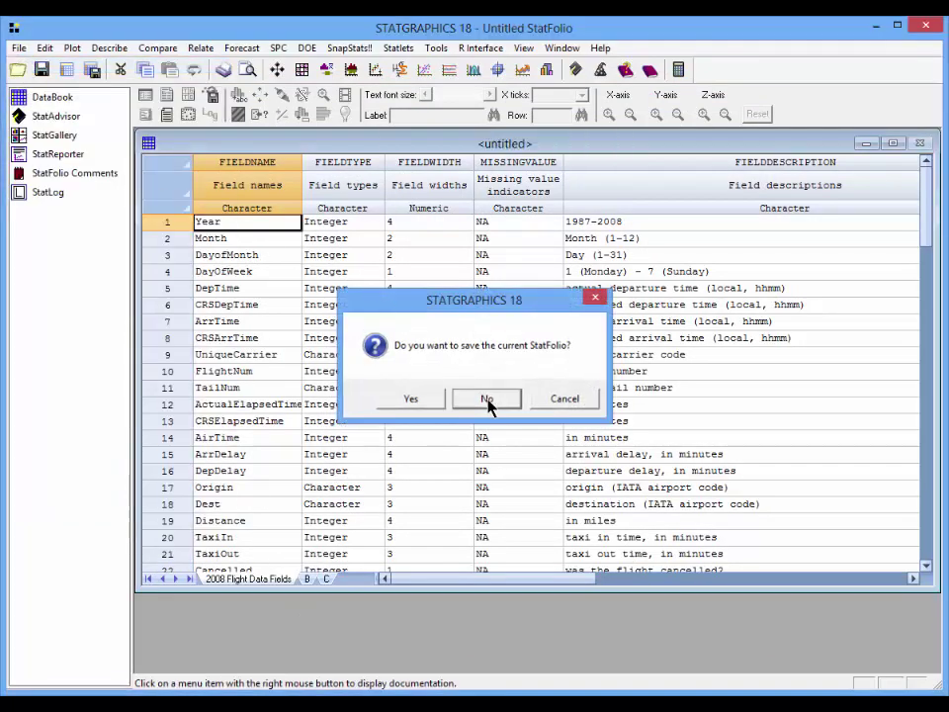
pyautogui.click(486, 400)
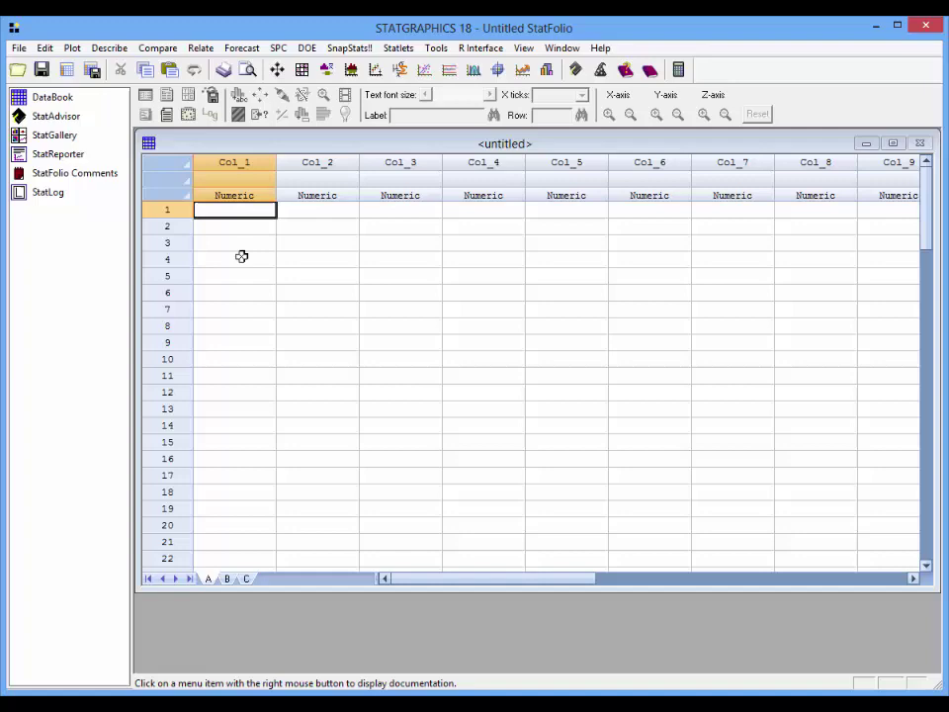
# Step: Choose STATGRAPHICS Big Data File as the data source and select 2008 Flight Data
pyautogui.click(18, 49)
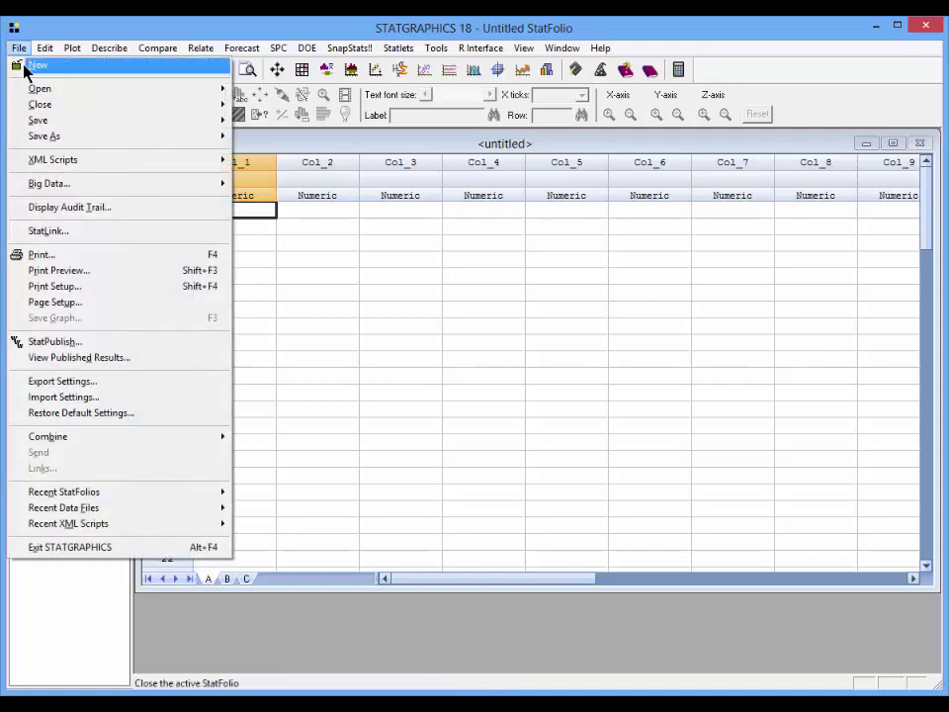
pyautogui.moveTo(108, 94)
pyautogui.click(277, 105)
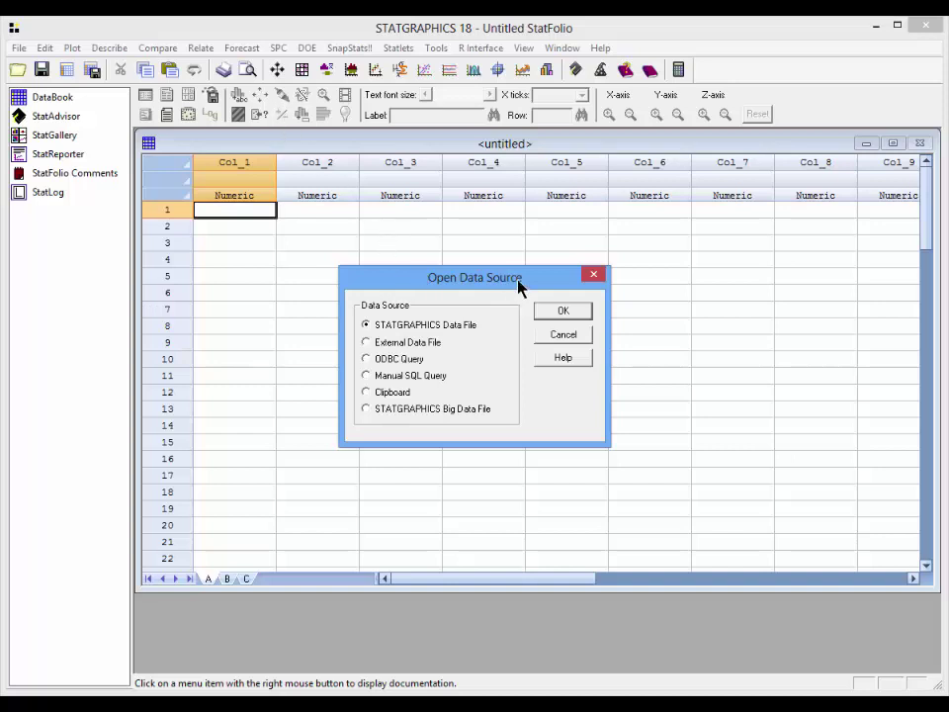
pyautogui.click(466, 412)
pyautogui.click(558, 312)
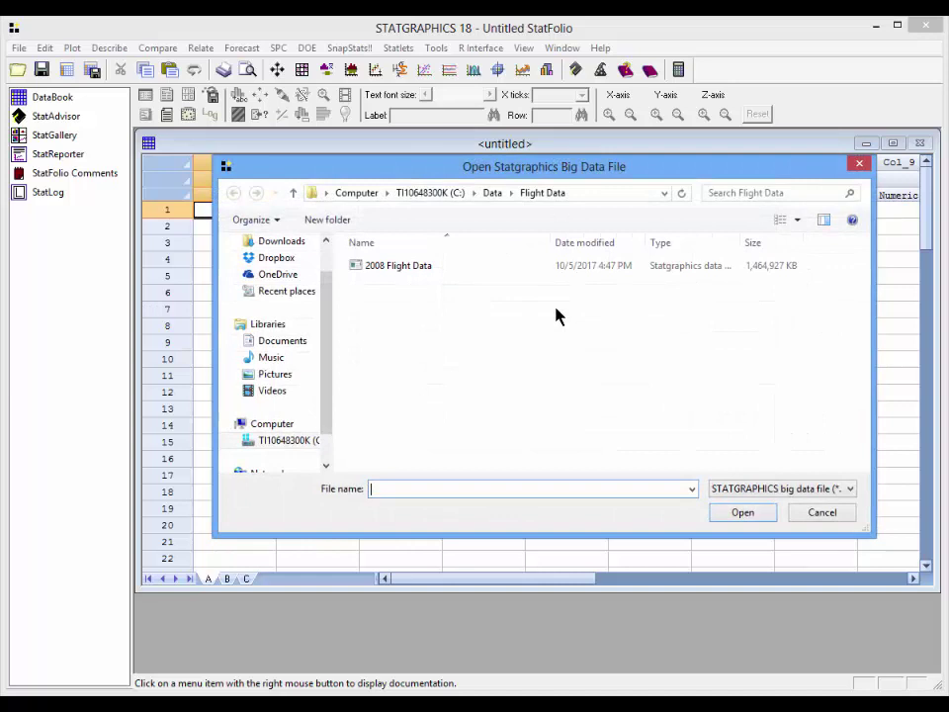
pyautogui.click(416, 275)
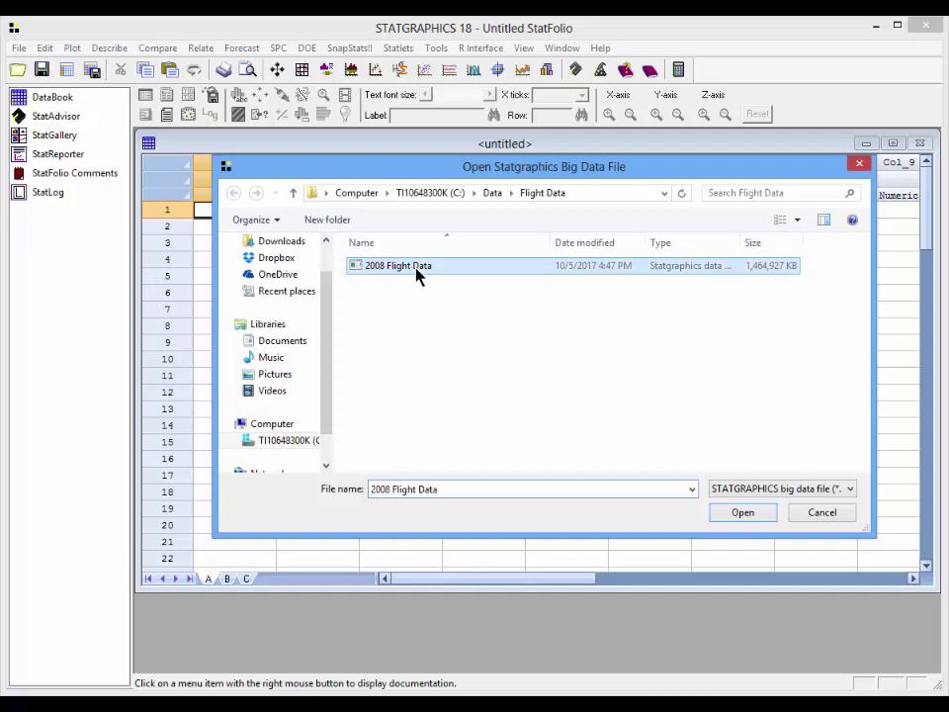
# Step: Open 2008 Flight Data.sgb and page down four times through its flight records
pyautogui.click(740, 512)
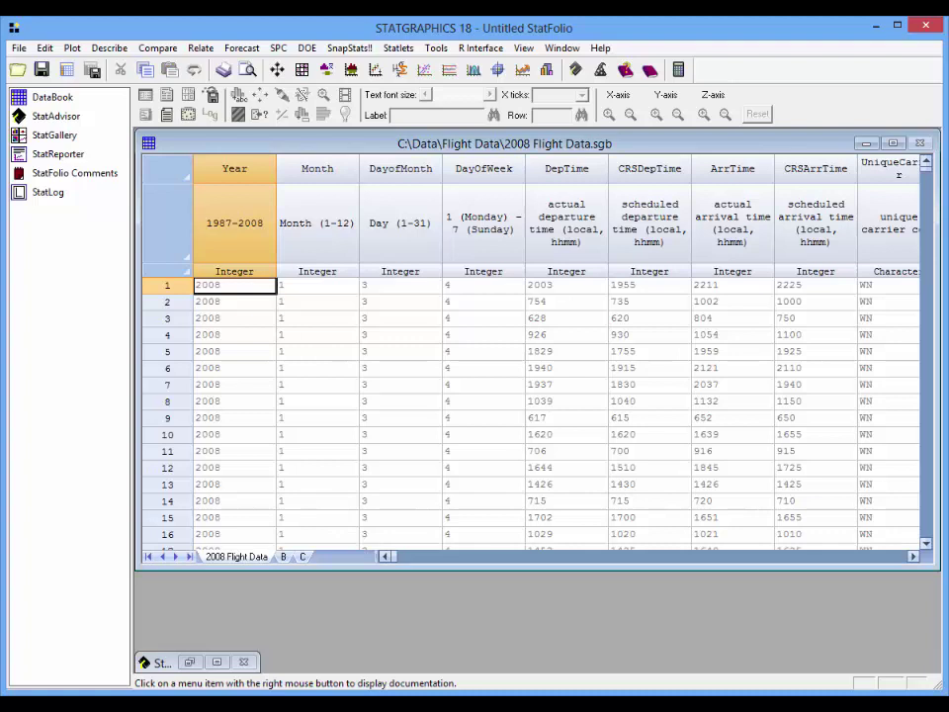
pyautogui.click(929, 249)
pyautogui.click(930, 250)
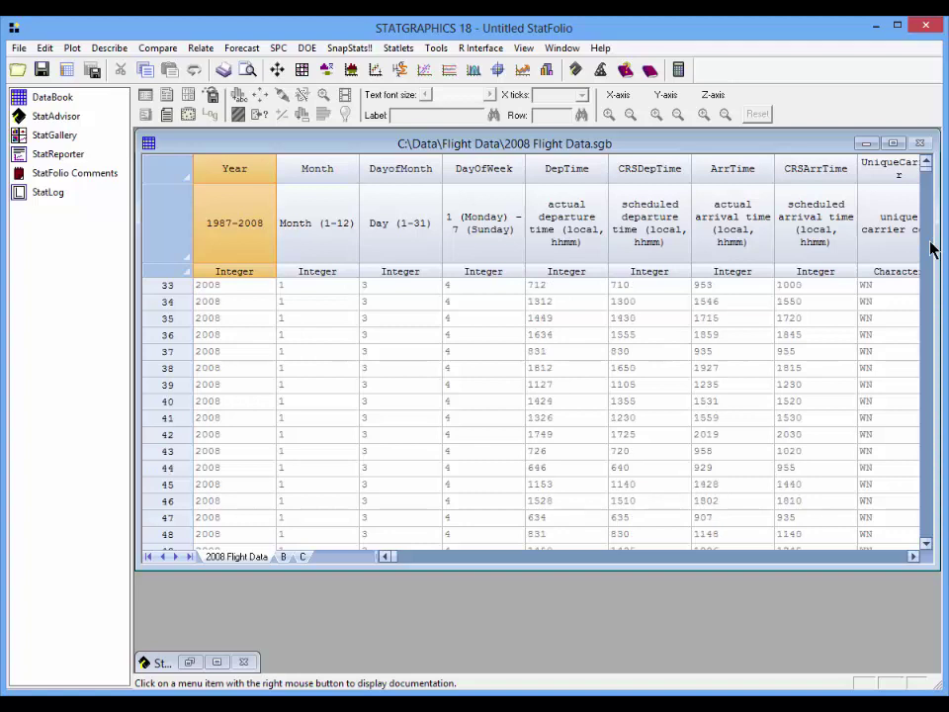
pyautogui.click(930, 249)
pyautogui.click(930, 250)
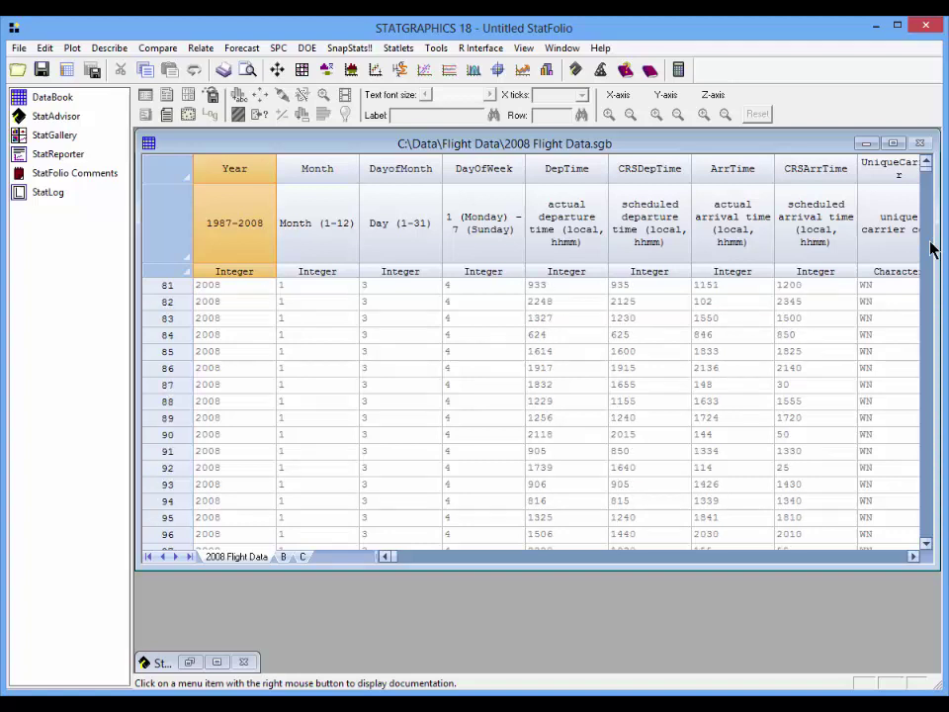